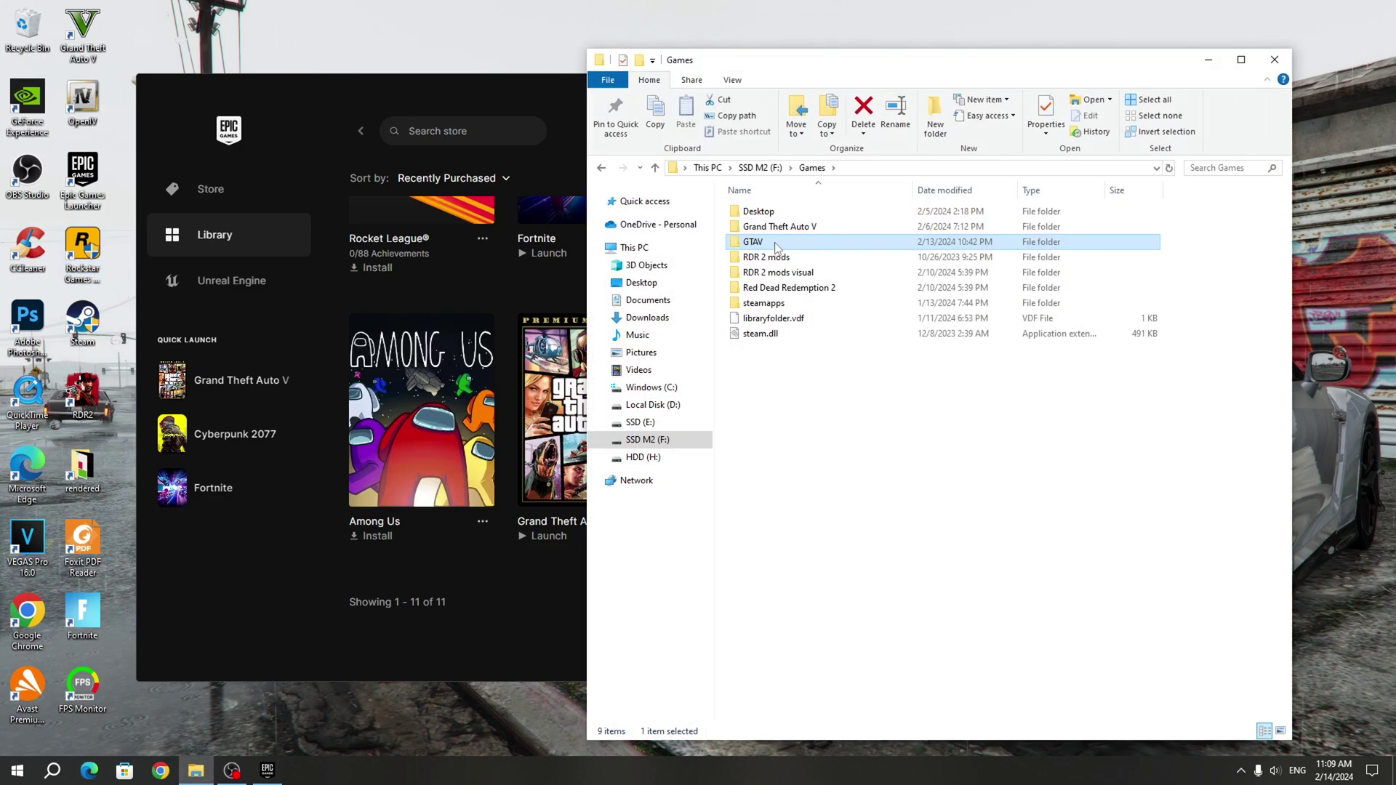
# Open the GTAV folder and bring up the context menu for GTA5.exe
pyautogui.doubleClick(776, 242)
pyautogui.click(1126, 489)
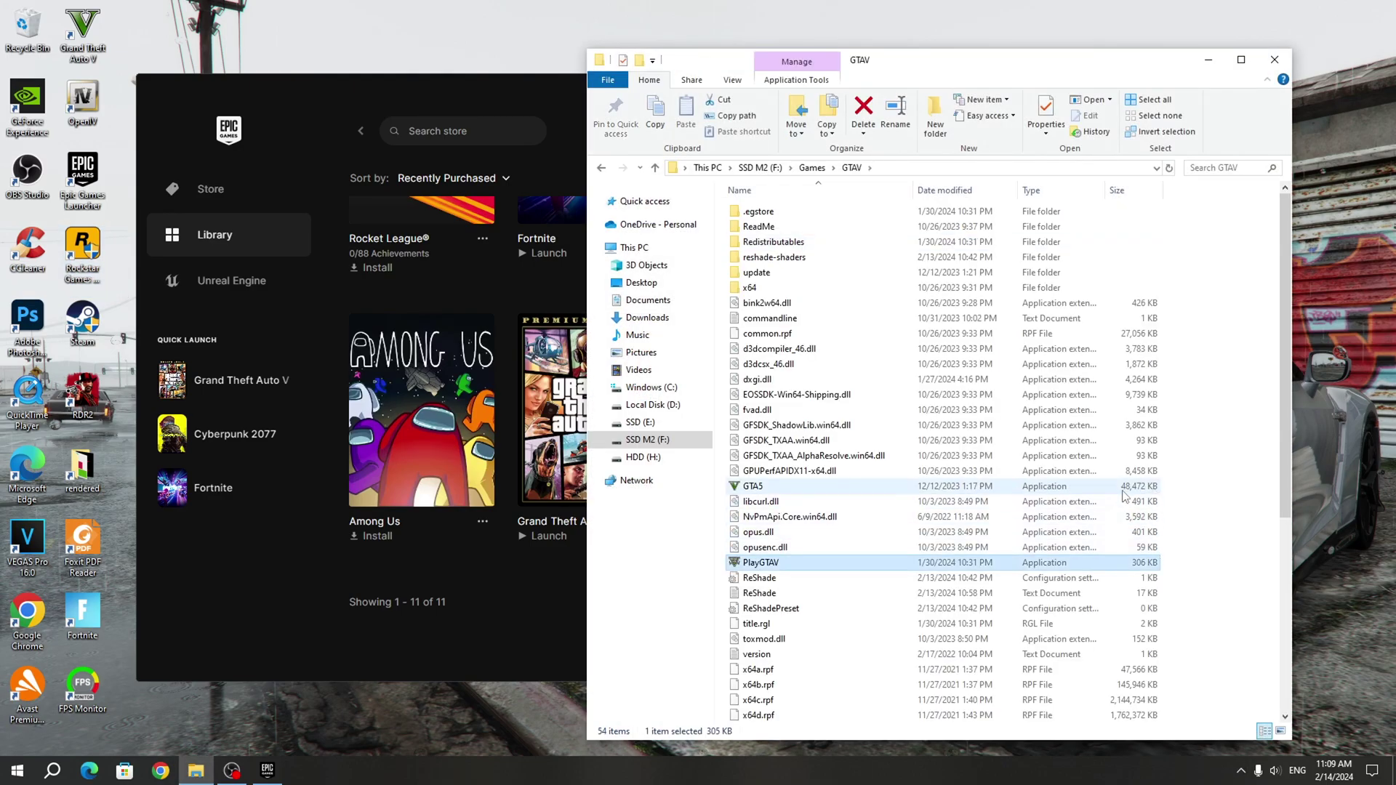
pyautogui.click(1098, 562)
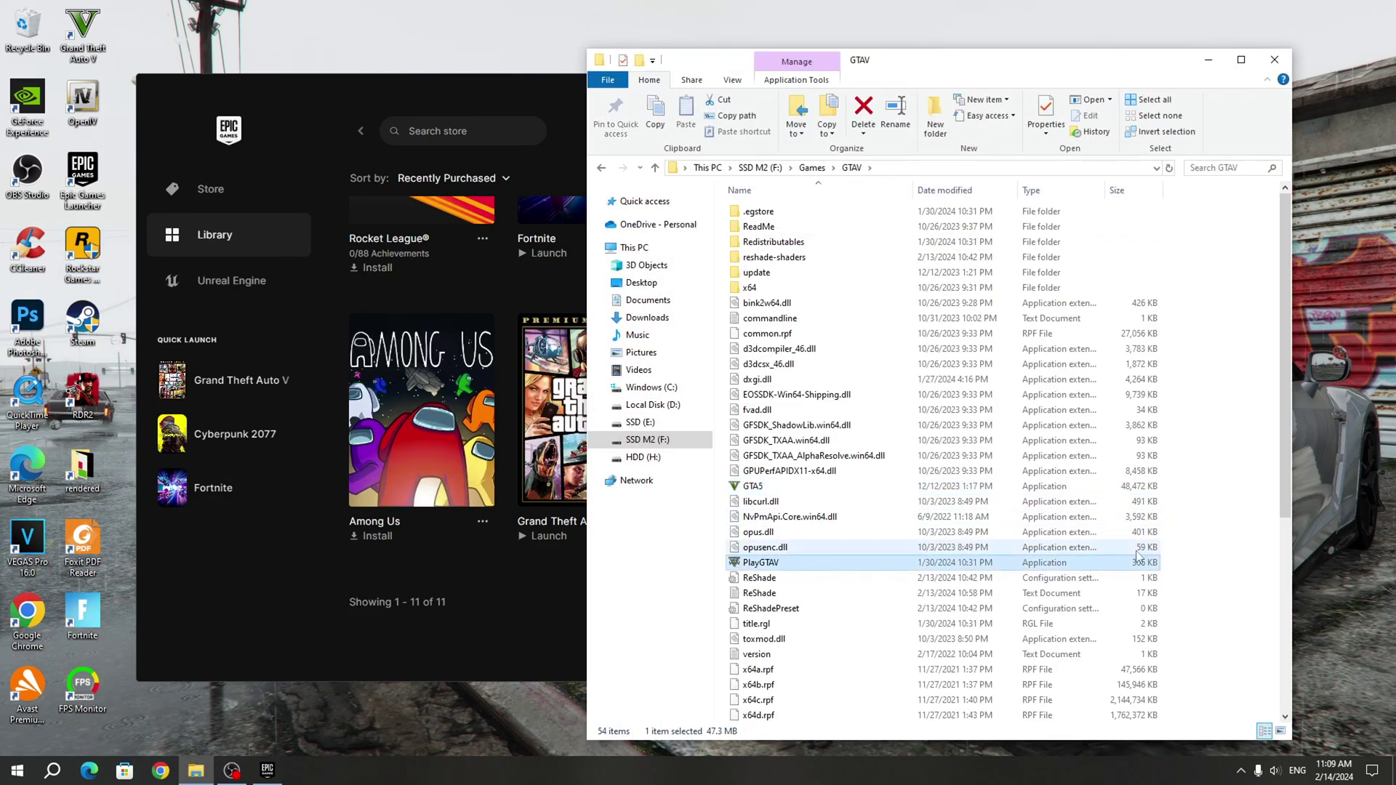
pyautogui.click(1159, 491)
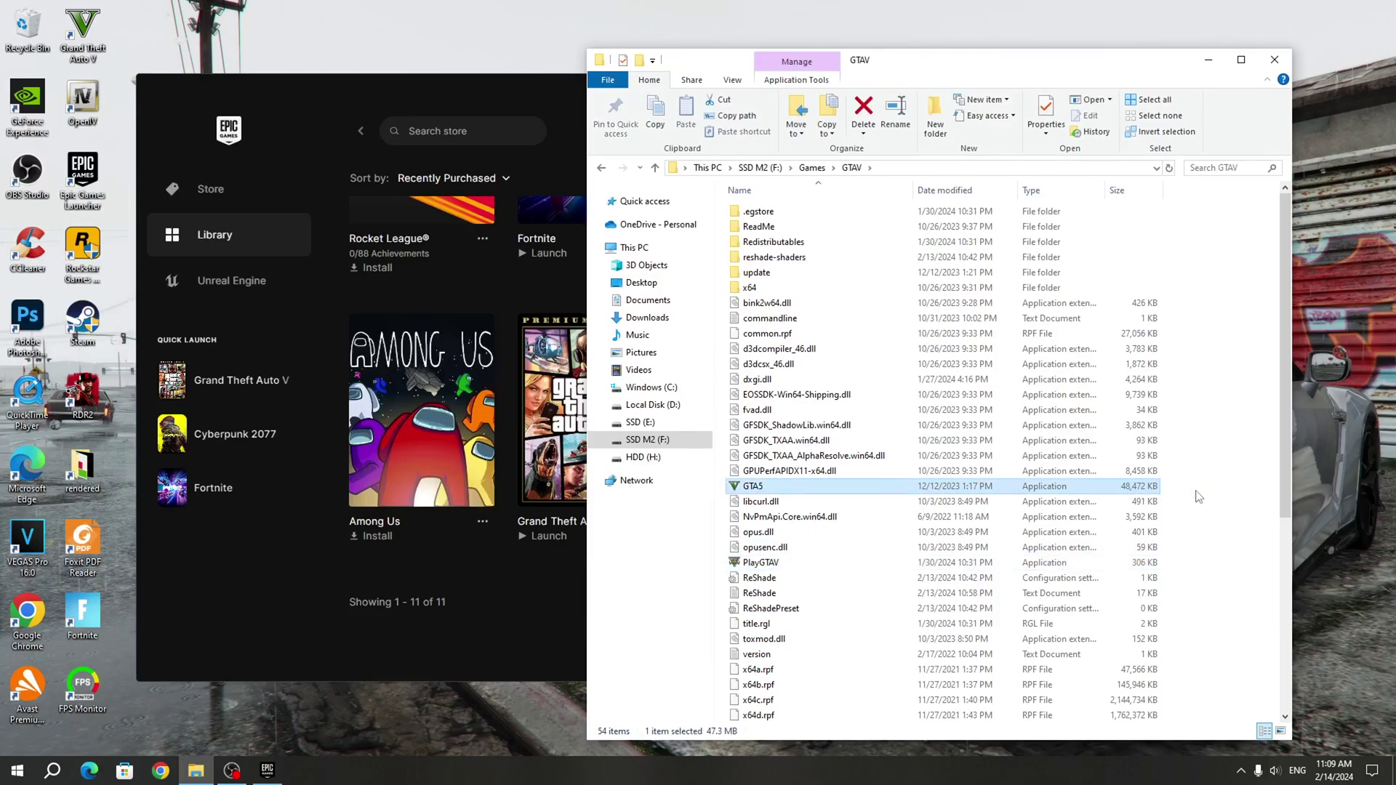
pyautogui.rightClick(735, 498)
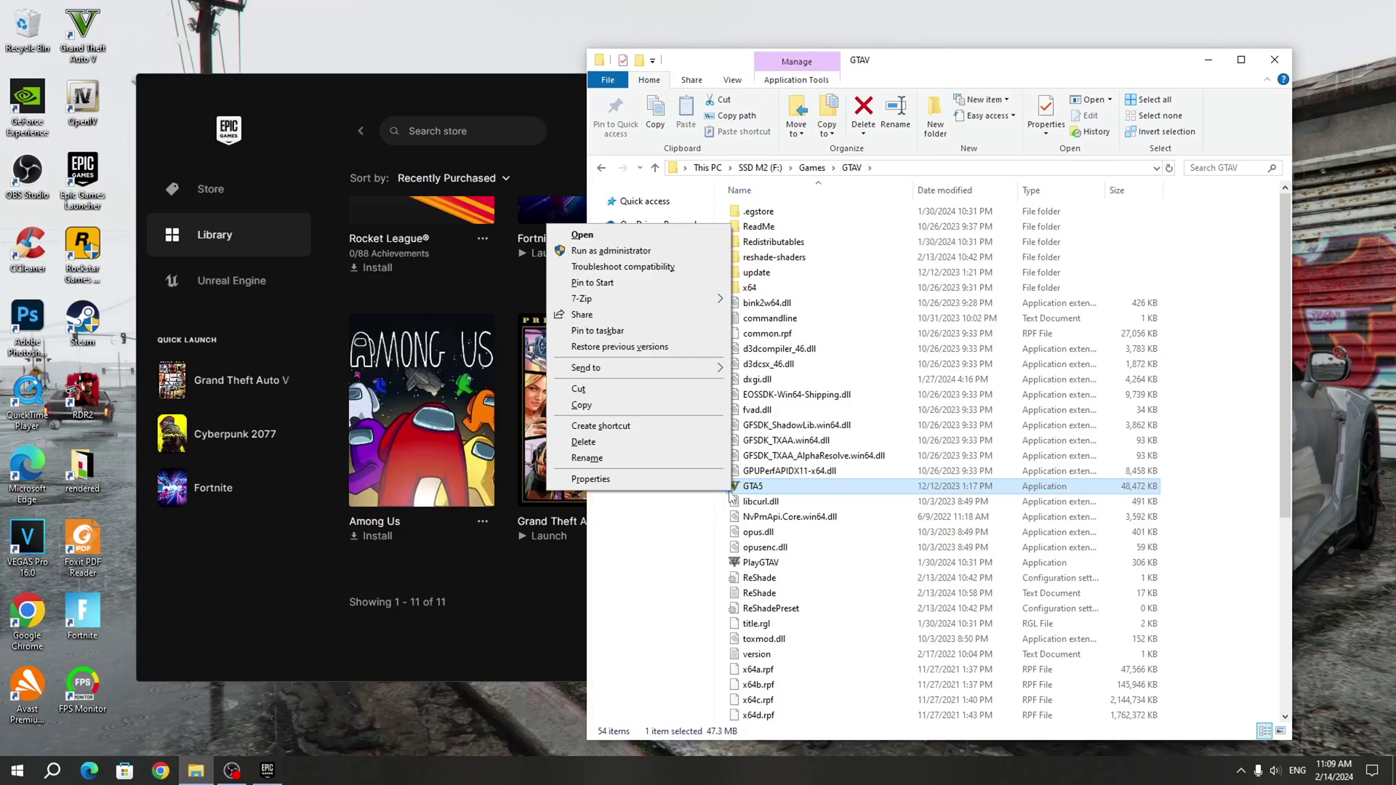
# Set GTA5.exe's properties to Windows 7 compatibility mode and apply the change
pyautogui.click(612, 478)
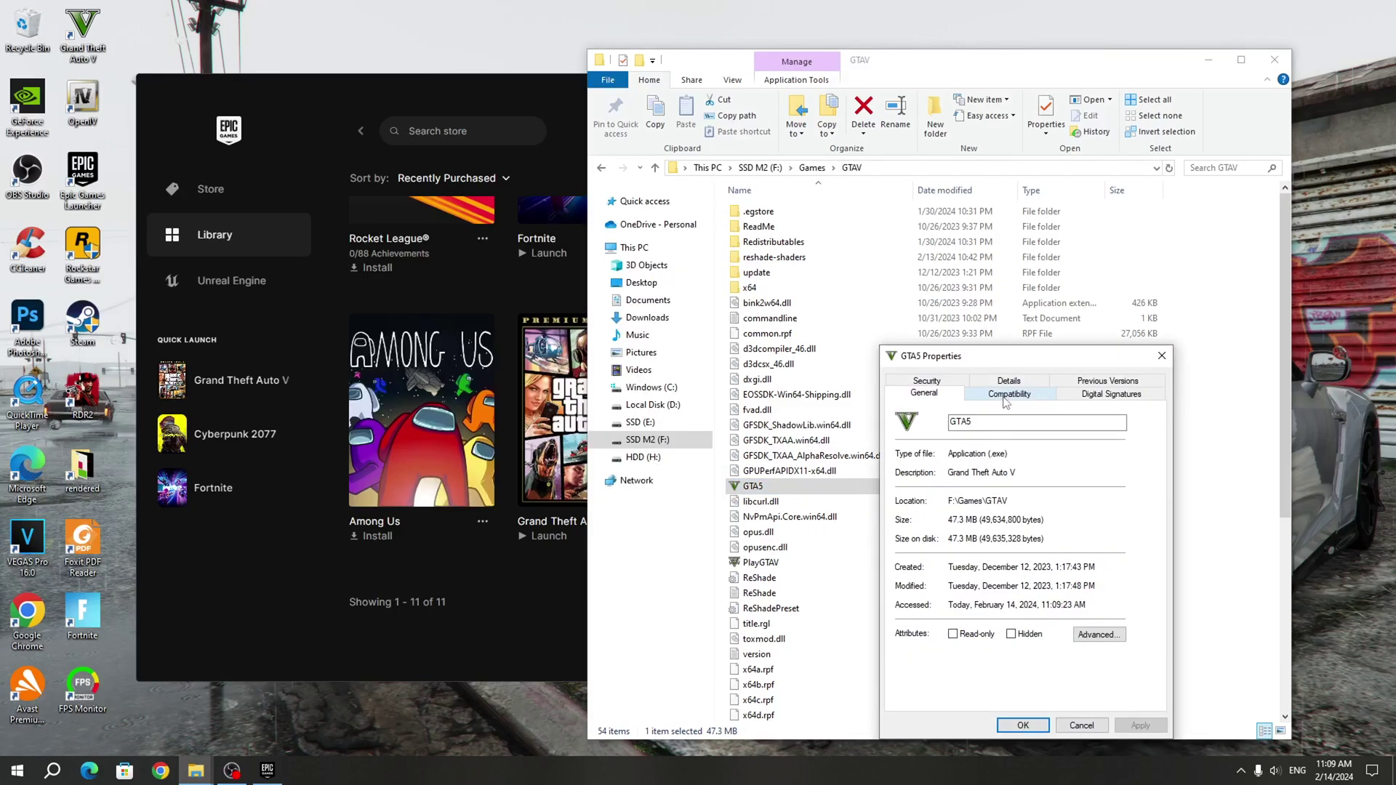
pyautogui.click(1004, 399)
pyautogui.click(1003, 492)
pyautogui.click(1001, 493)
pyautogui.click(999, 508)
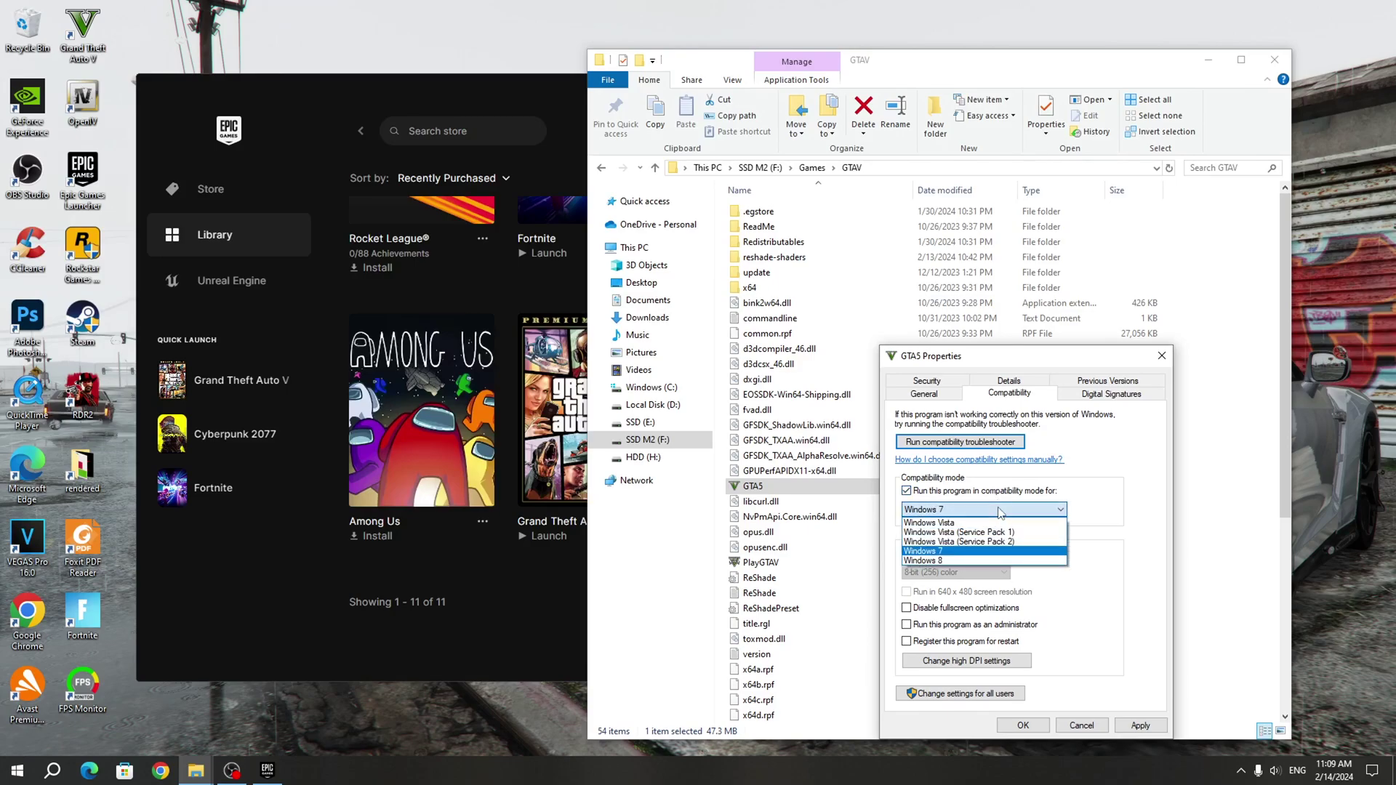
pyautogui.click(977, 554)
pyautogui.click(1140, 725)
pyautogui.click(1035, 733)
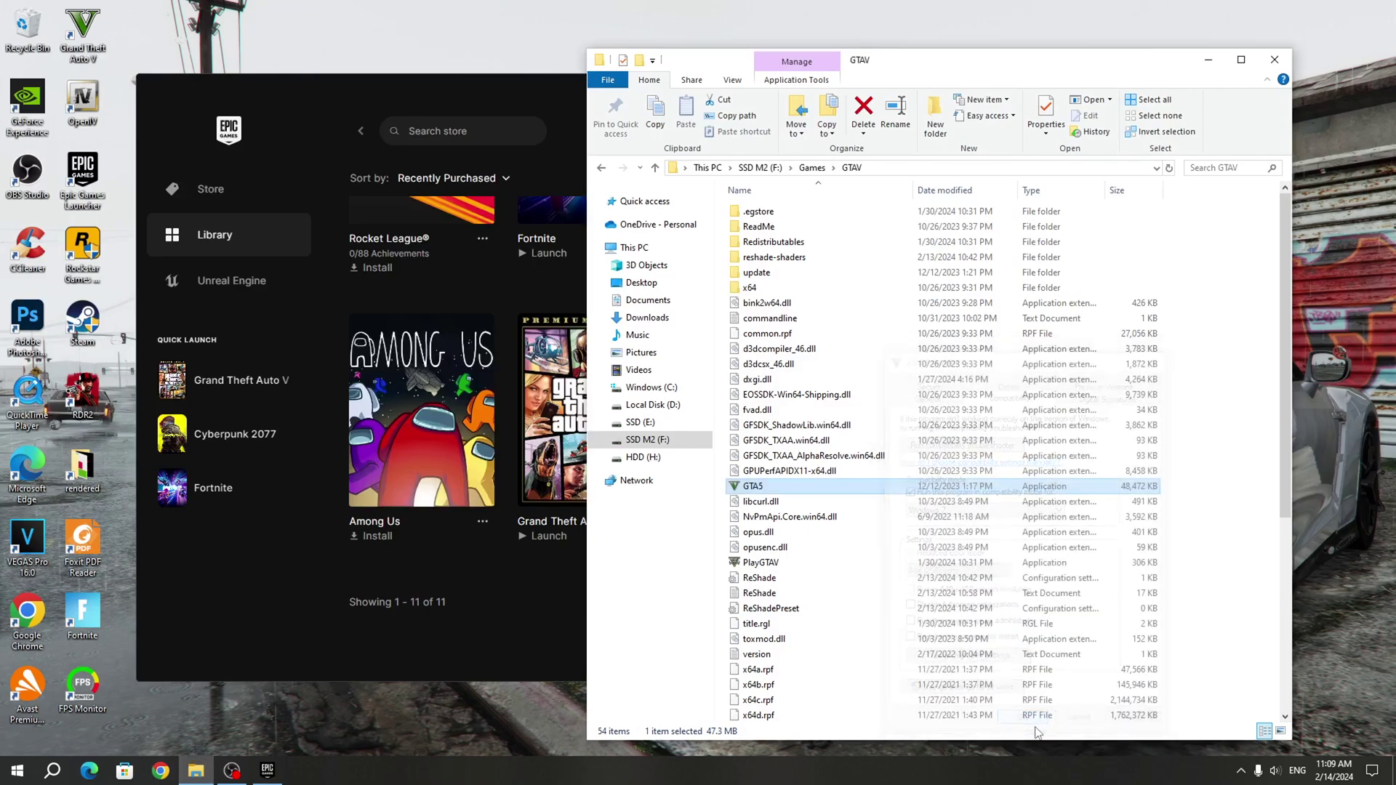
pyautogui.click(762, 566)
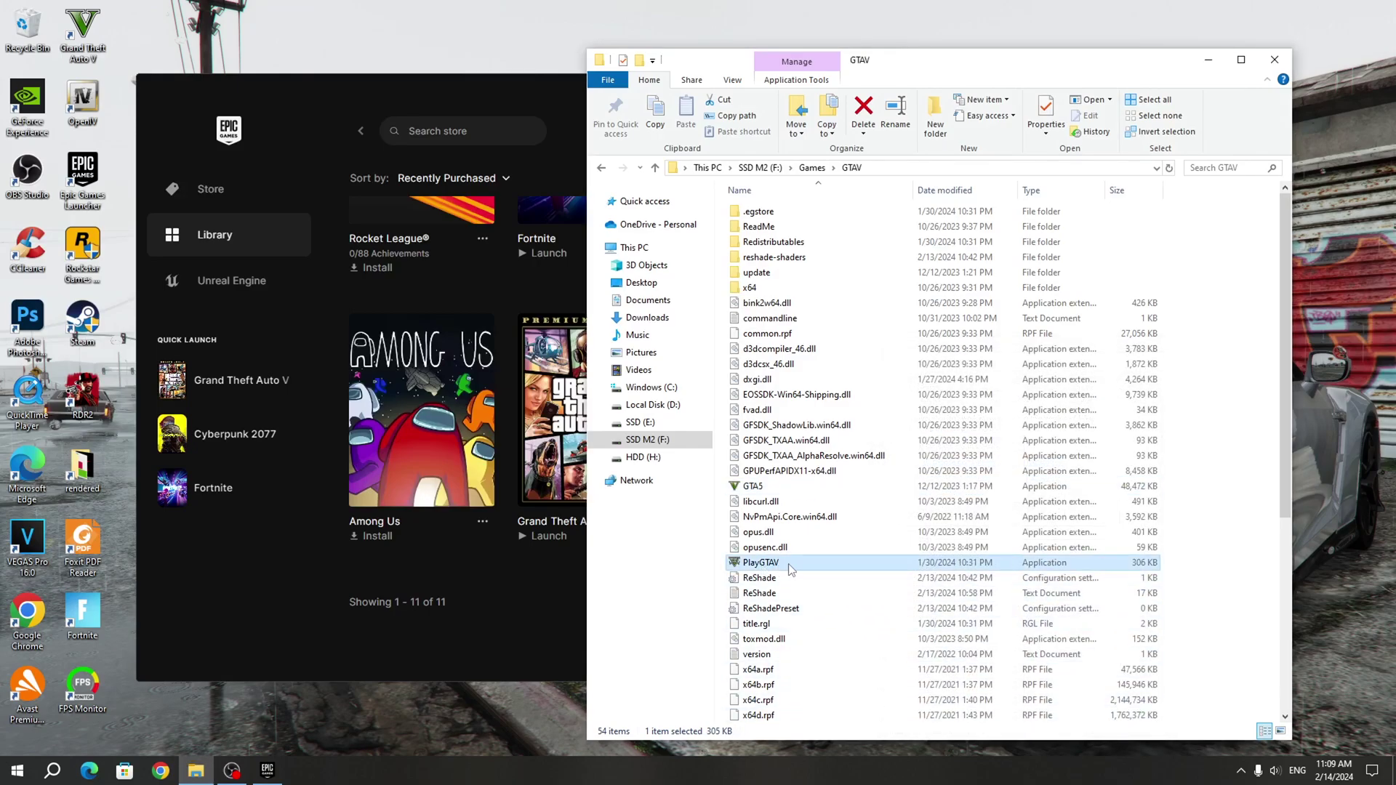
# Untick compatibility mode in PlayGTAV's properties and apply the change
pyautogui.rightClick(735, 568)
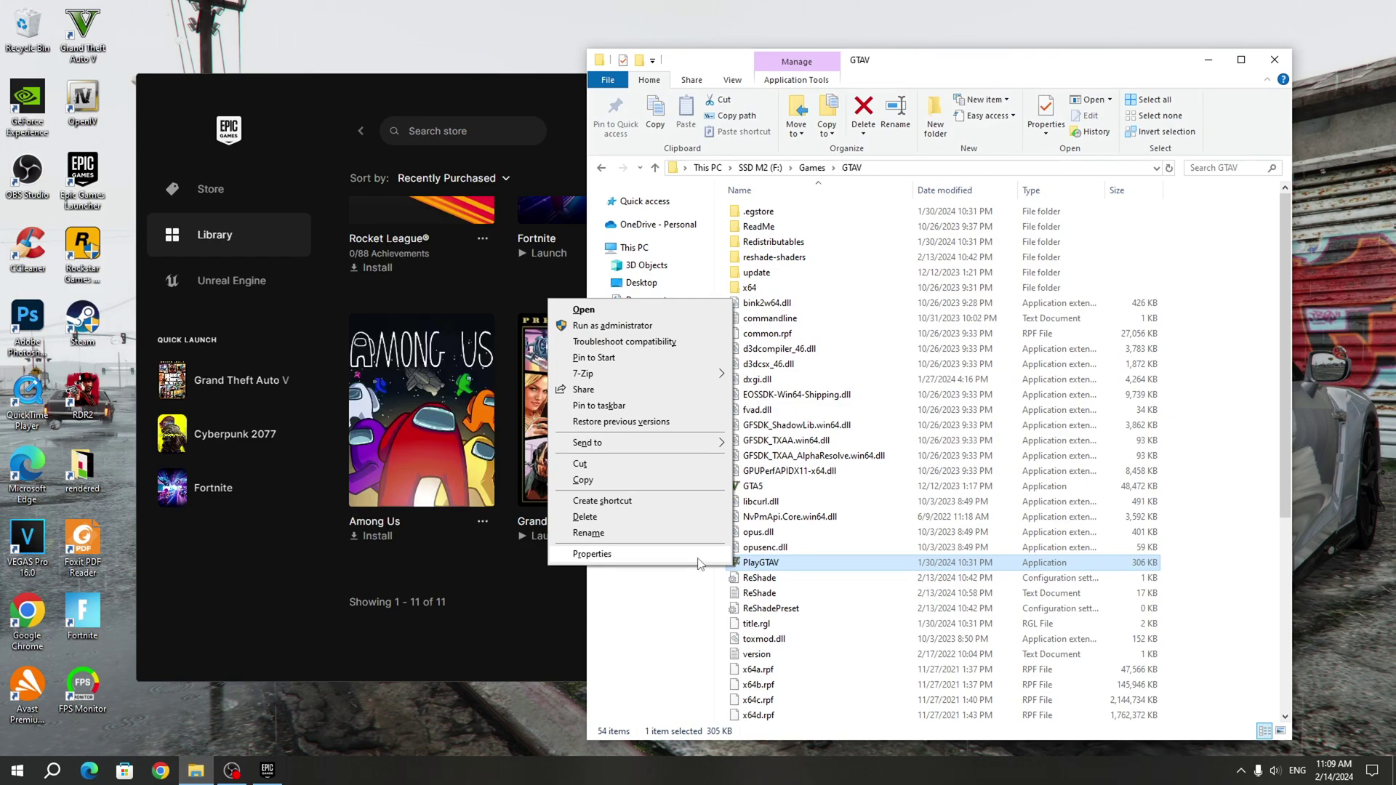
pyautogui.click(699, 556)
pyautogui.click(1080, 411)
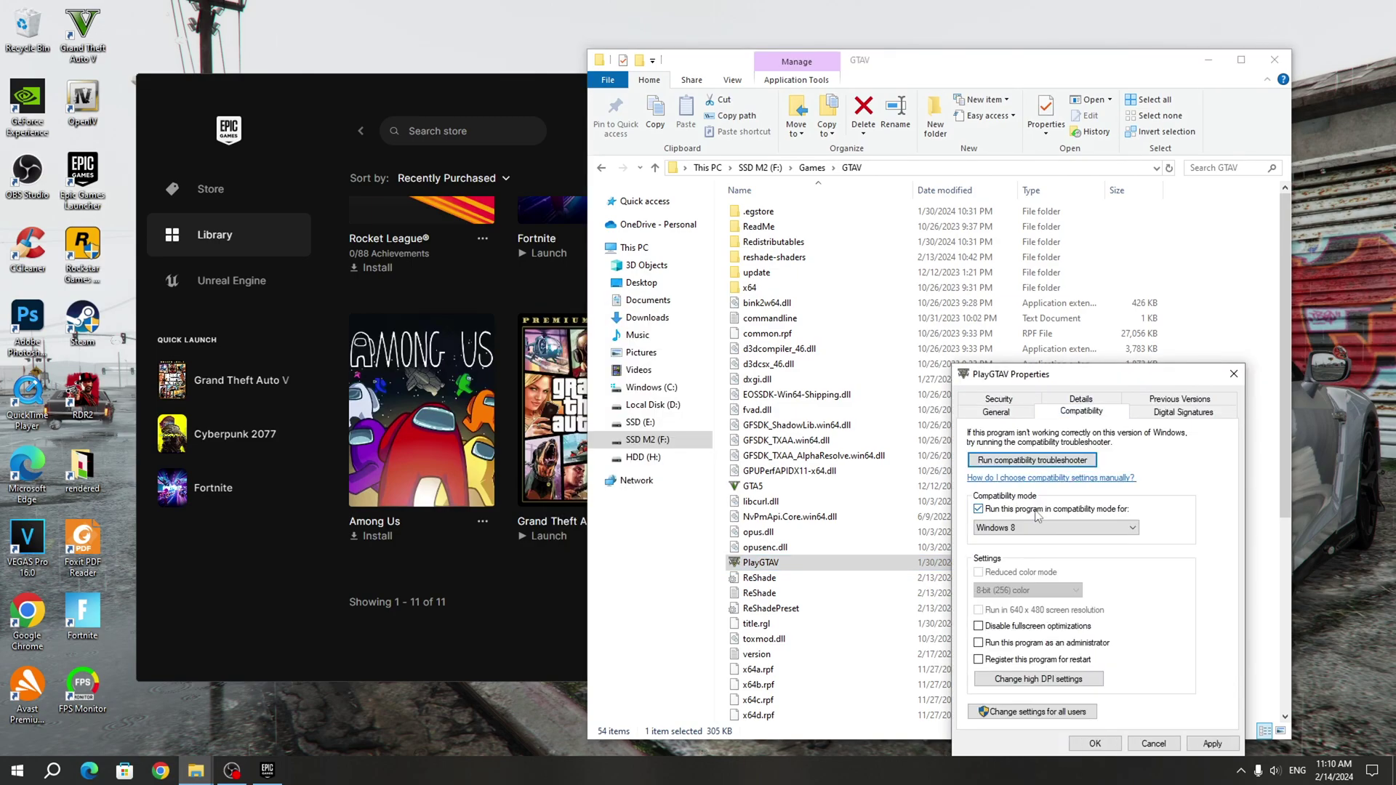
pyautogui.click(1037, 519)
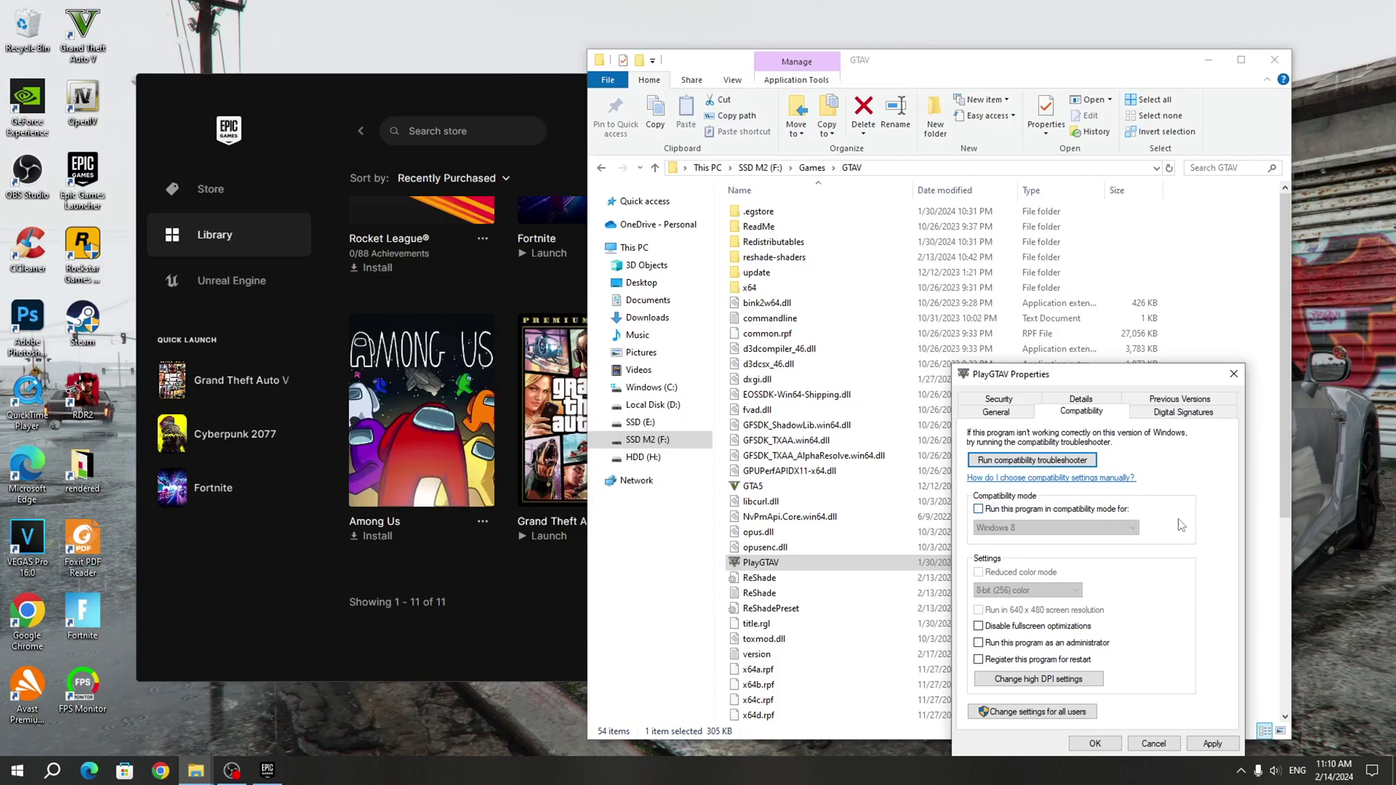
pyautogui.click(1212, 743)
pyautogui.click(1096, 745)
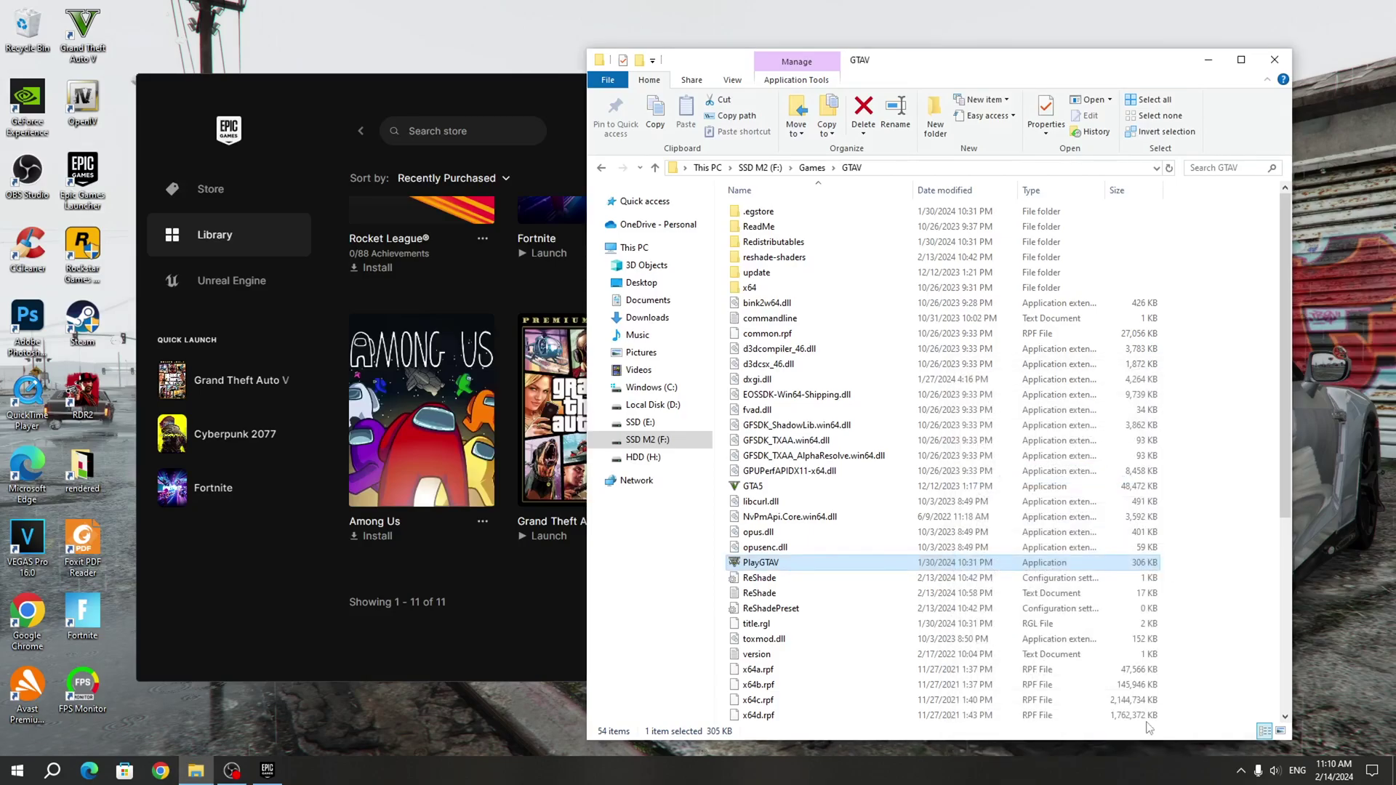
# Close the GTAV folder window
pyautogui.click(1275, 59)
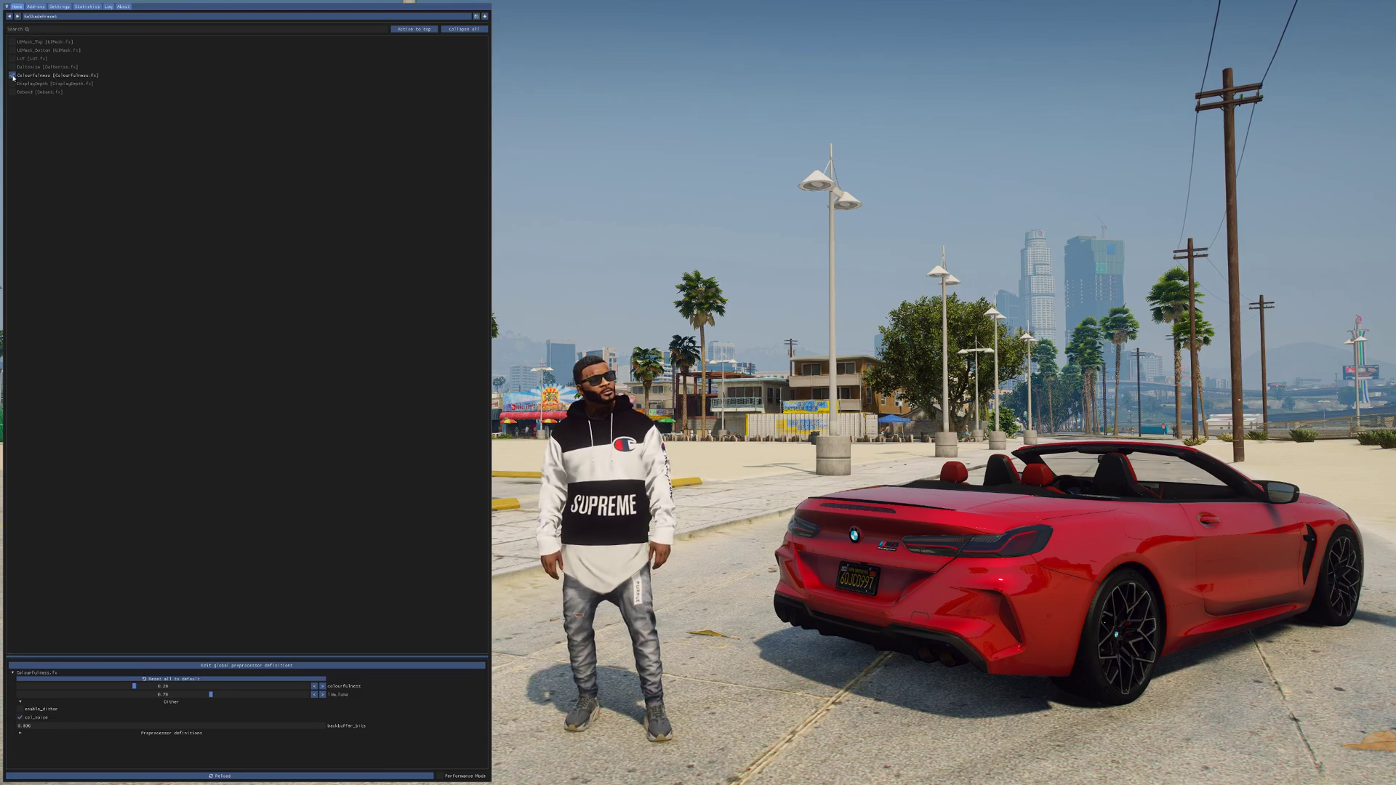
pyautogui.click(11, 75)
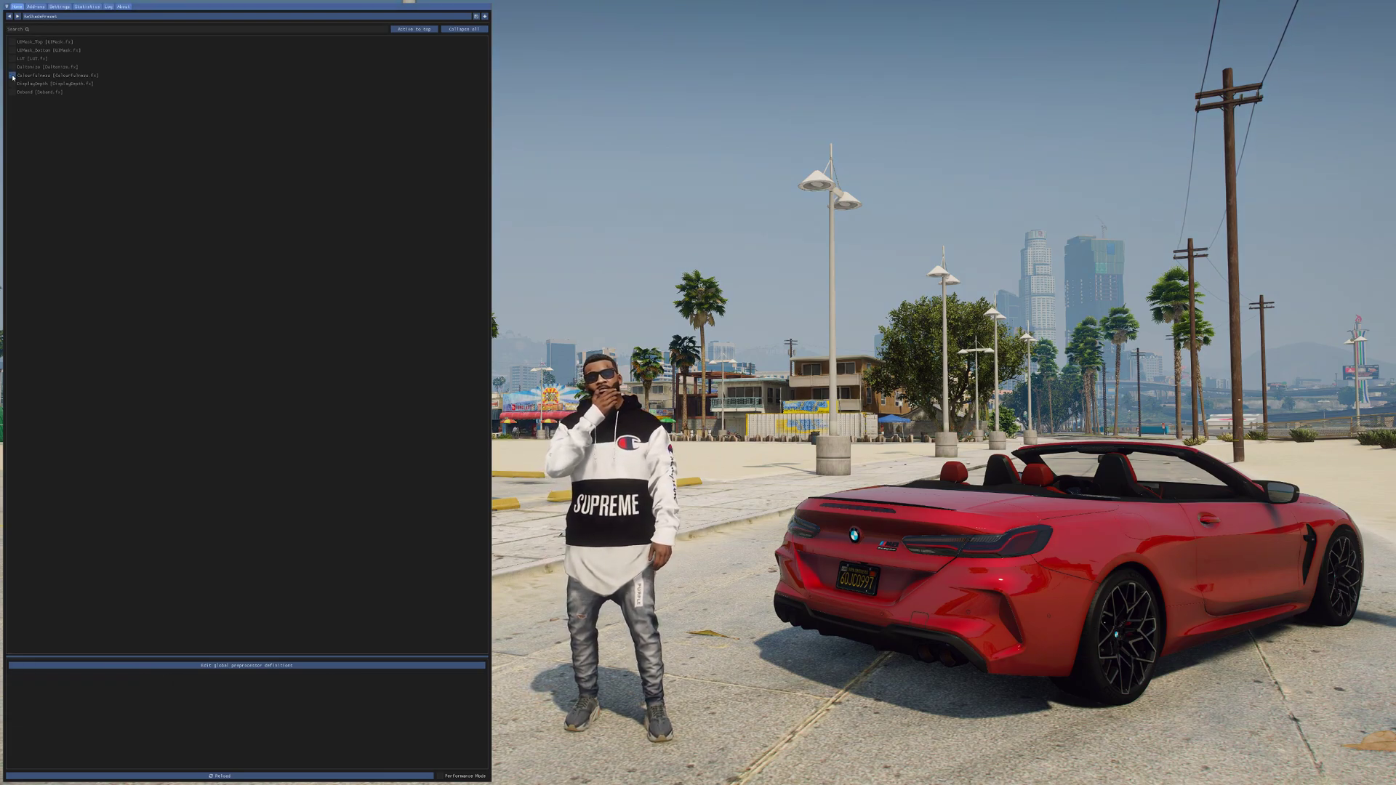
pyautogui.click(11, 75)
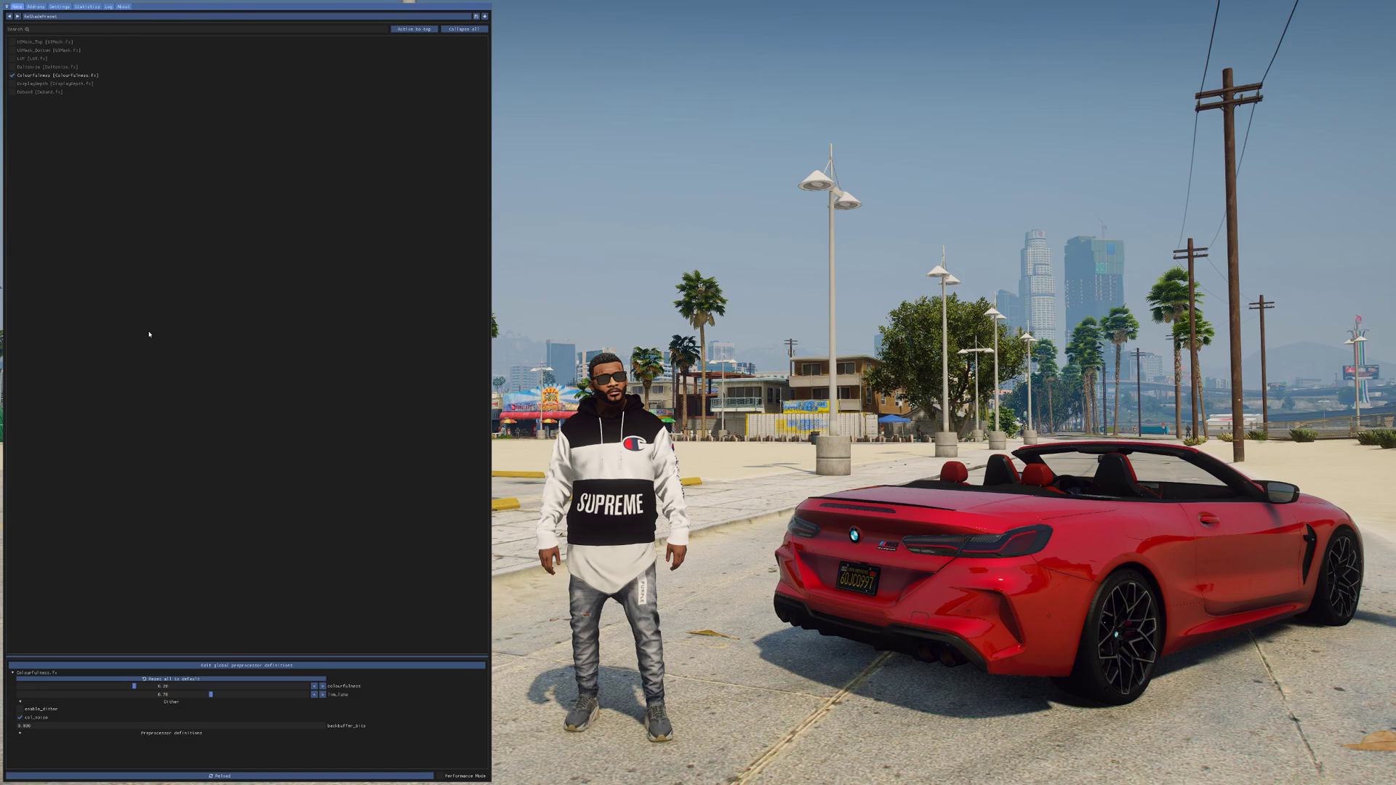